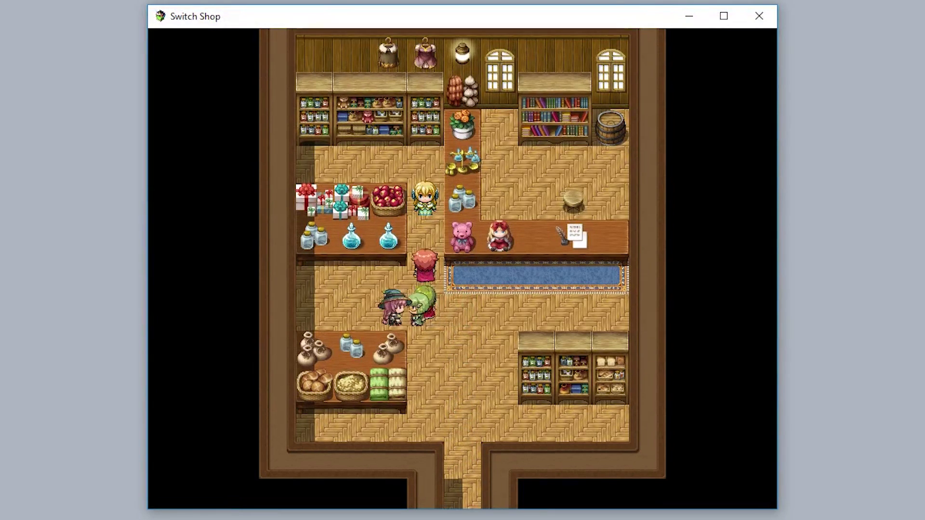
# Talk to the shopkeeper, purchase the House with Blue Roof and leave the shop window
pyautogui.press('Return')
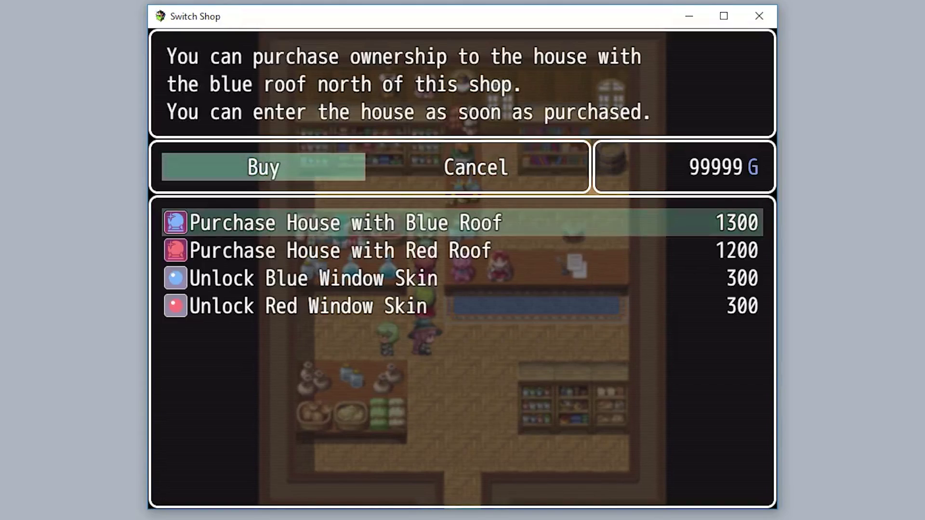
pyautogui.press('Down')
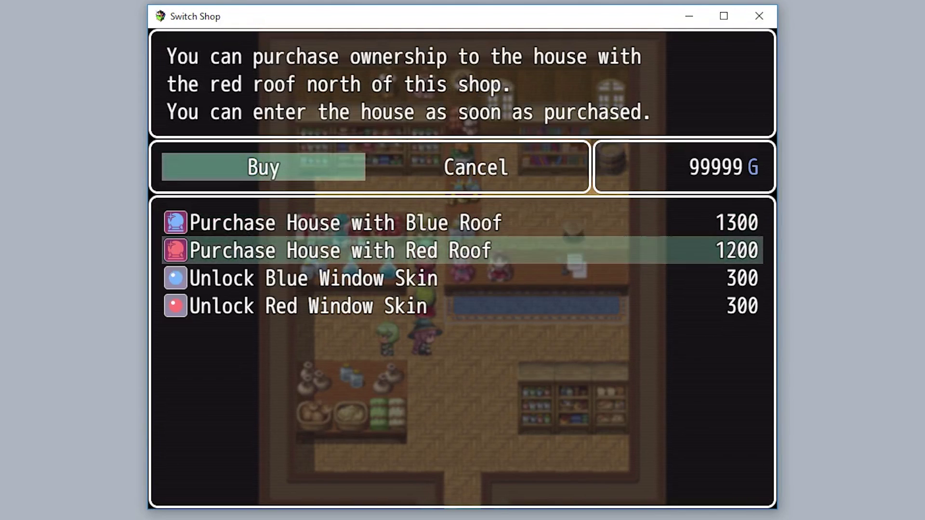
pyautogui.press('Up')
pyautogui.press('Return')
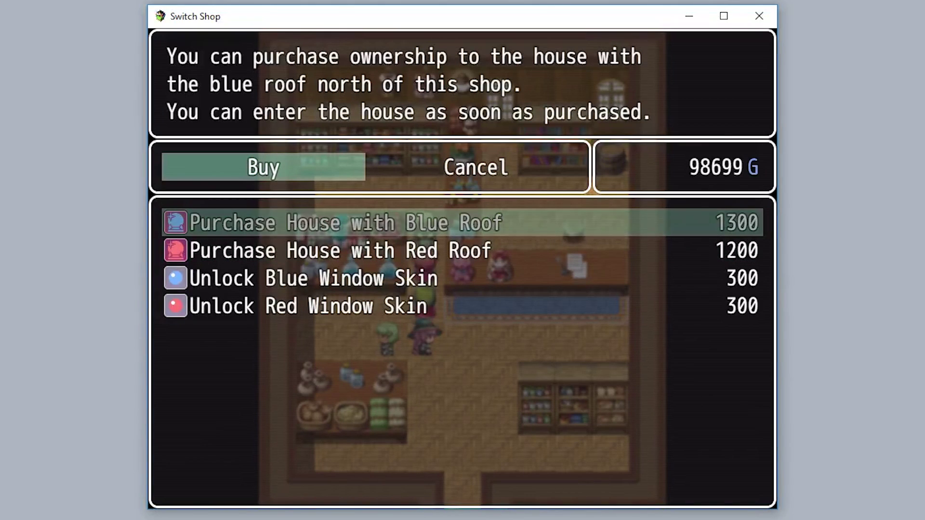
pyautogui.press('Escape')
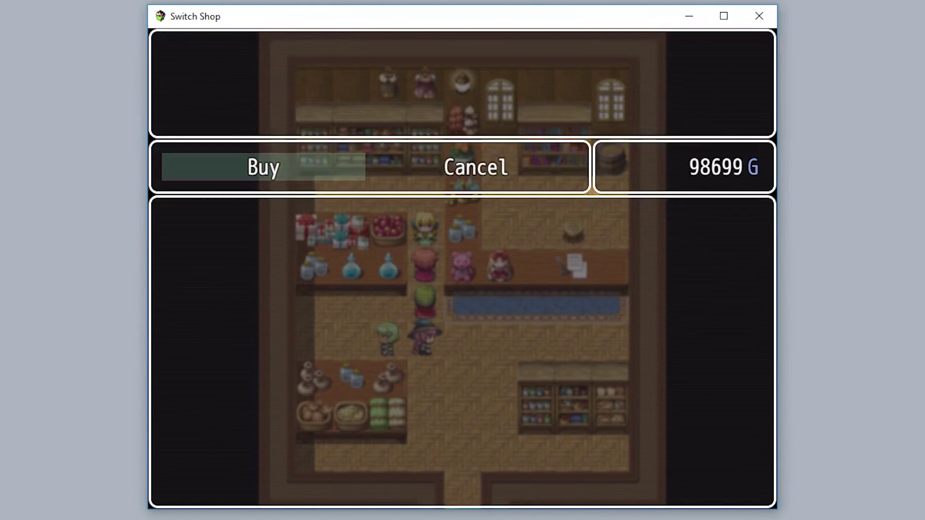
pyautogui.press('Escape')
# Walk the party out of the shop and into the blue-roofed house to the north
pyautogui.press('Down')
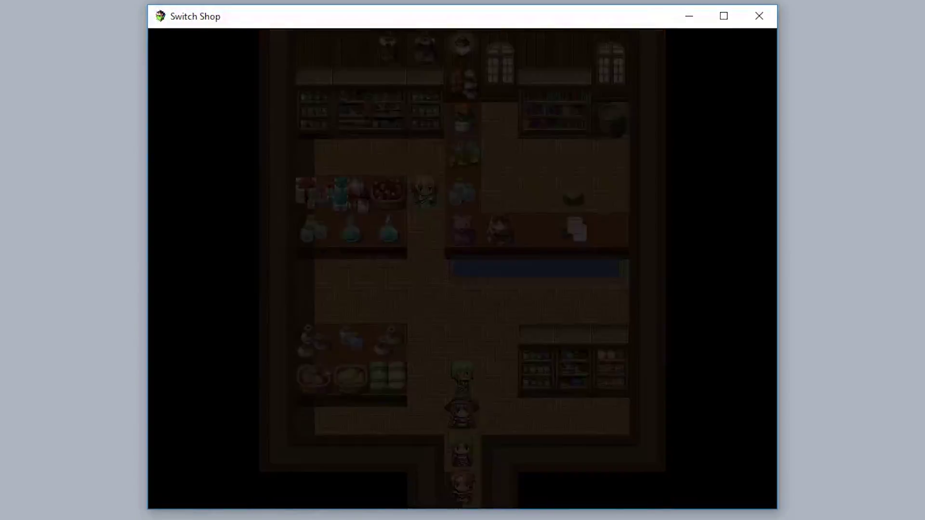
pyautogui.press('Right')
pyautogui.press('Up')
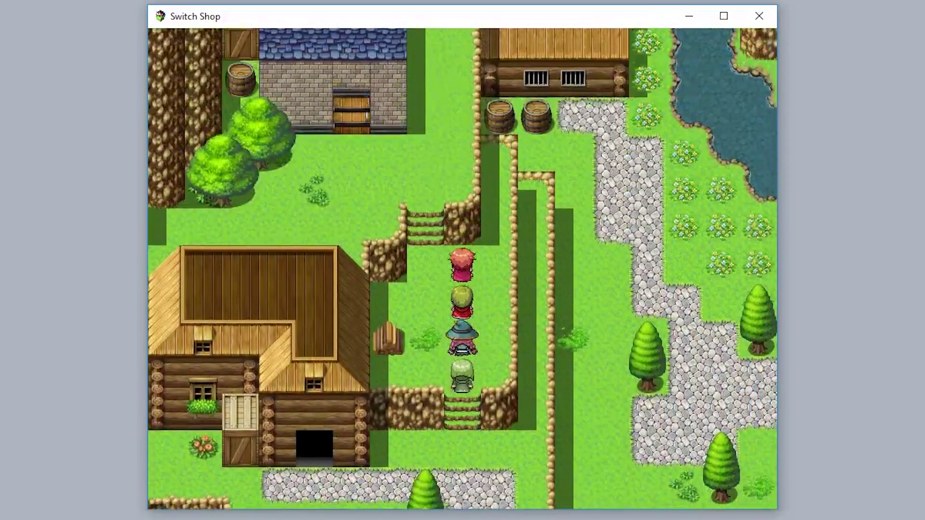
pyautogui.press('Left')
pyautogui.press('Up')
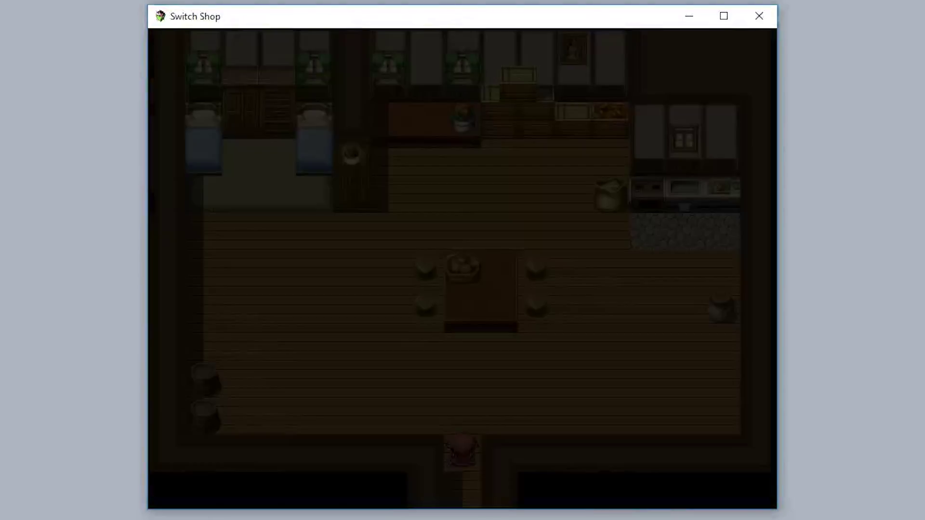
pyautogui.press('Up')
pyautogui.press('Right')
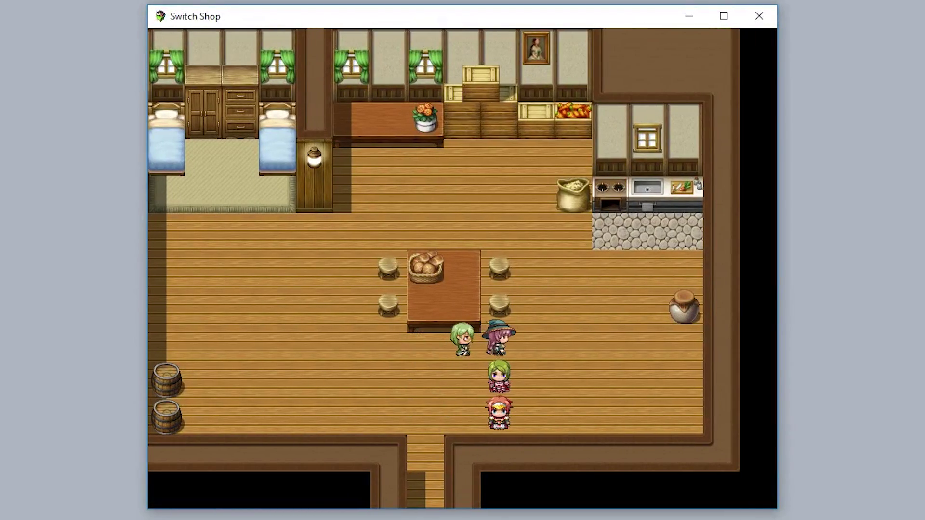
# Leave the blue-roofed house and walk the party down the steps outside
pyautogui.press('Down')
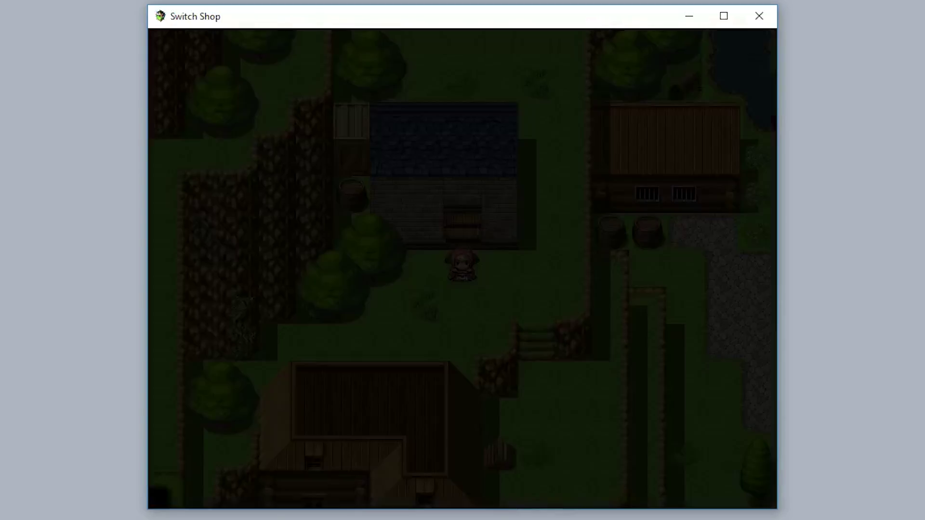
pyautogui.press('Right')
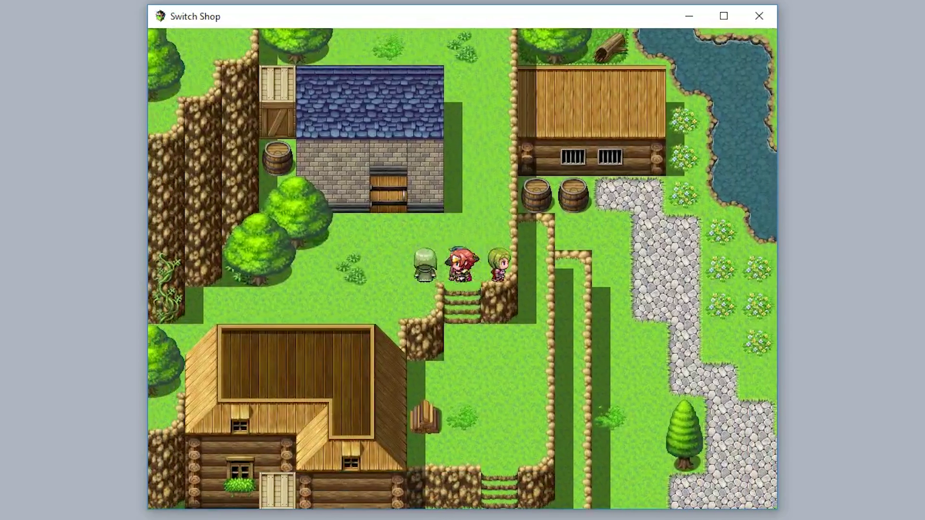
pyautogui.press('Down')
# Check the Window Skin setting in the game's options and return to the map
pyautogui.press('Escape')
pyautogui.press('Up')
pyautogui.press('Up')
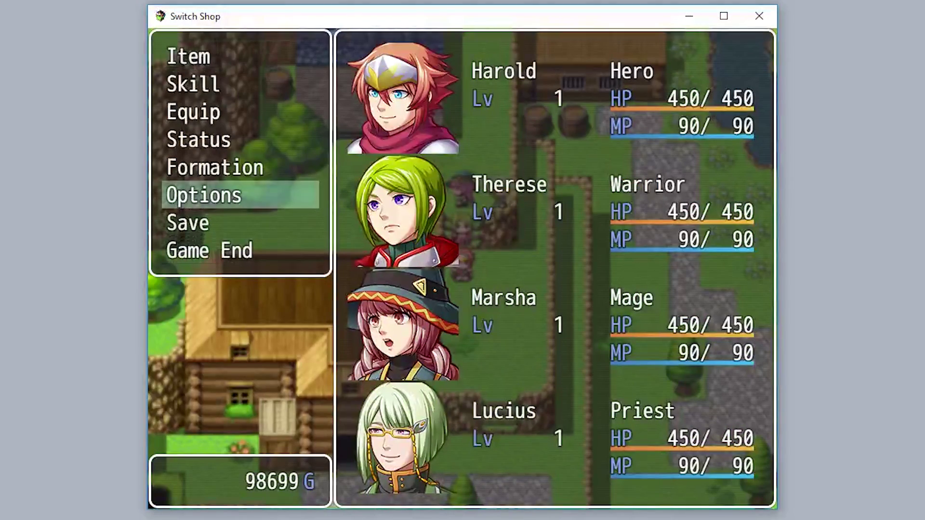
pyautogui.press('Return')
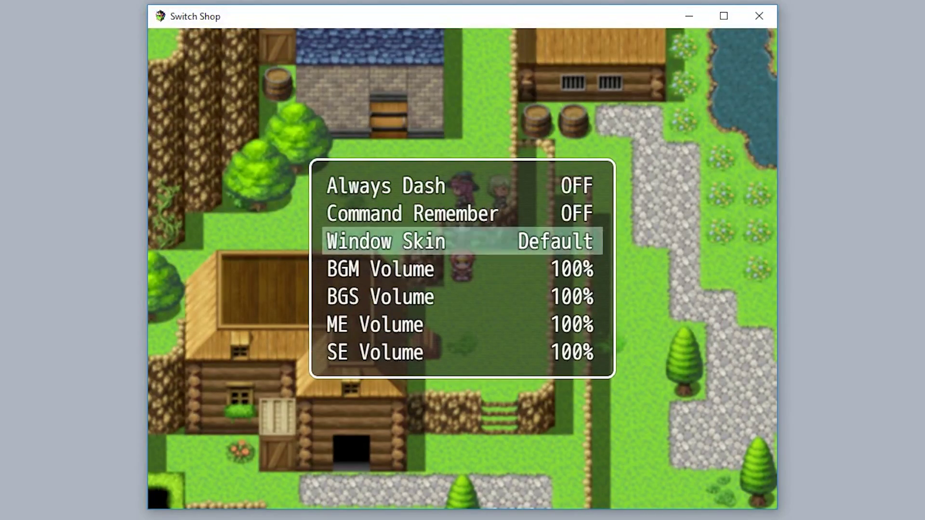
pyautogui.press('Escape')
pyautogui.press('Escape')
# Walk the party back into the shop and up to the shopkeeper
pyautogui.press('Down')
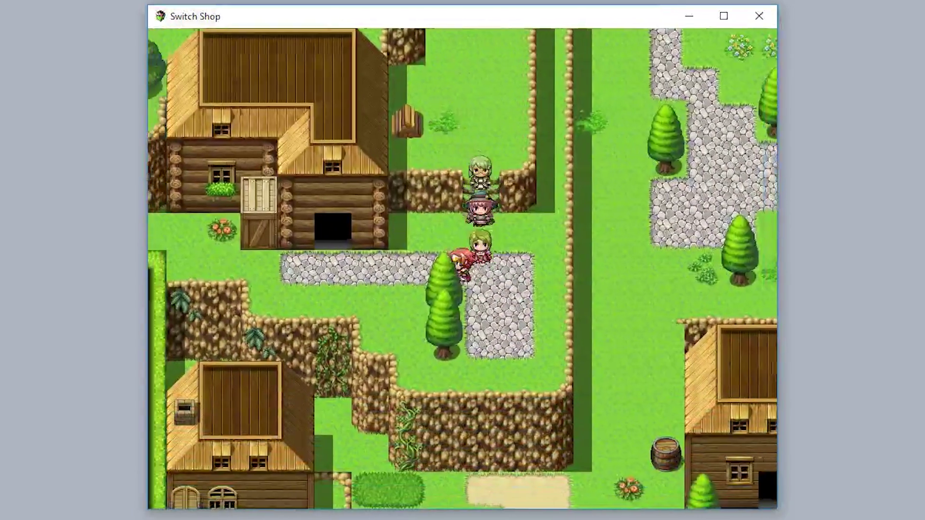
pyautogui.press('Left')
pyautogui.press('Up')
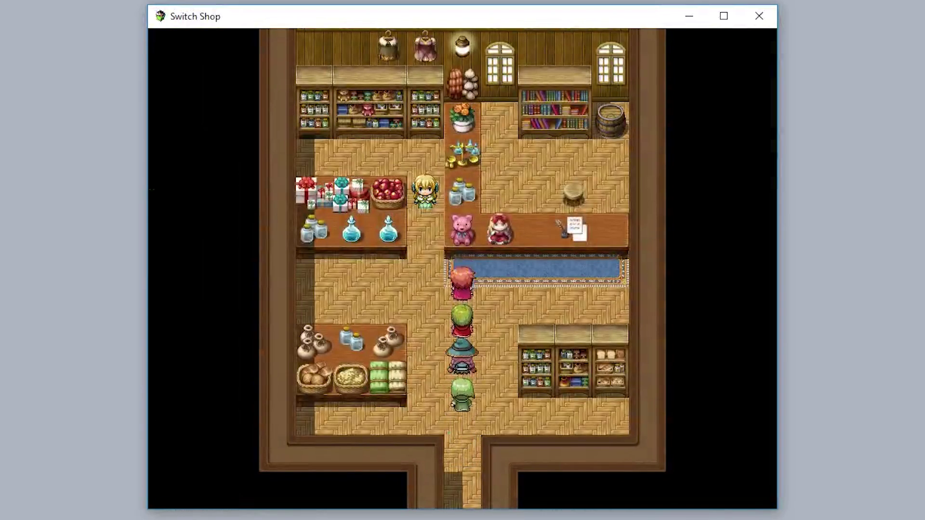
pyautogui.press('Up')
# Purchase Unlock Blue Window Skin from the shopkeeper and leave the shop window
pyautogui.press('Return')
pyautogui.press('Return')
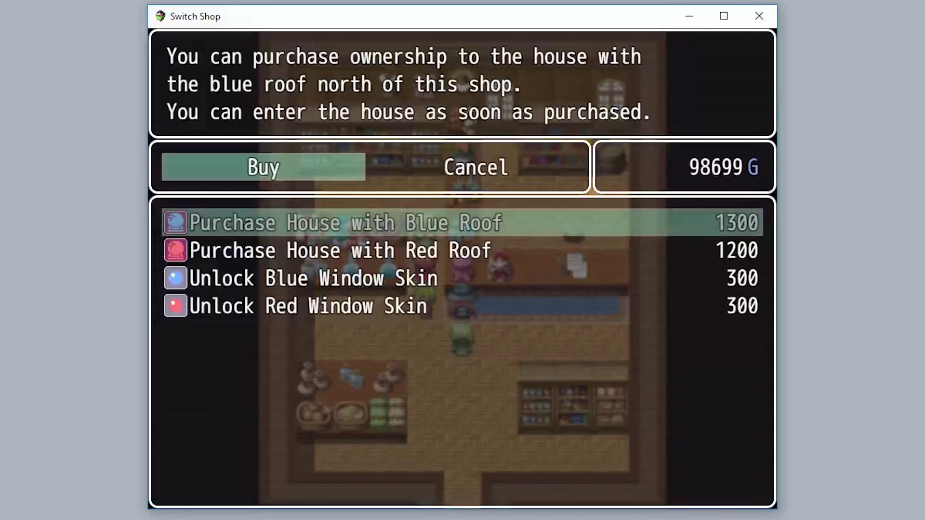
pyautogui.press('Down')
pyautogui.press('Down')
pyautogui.press('Return')
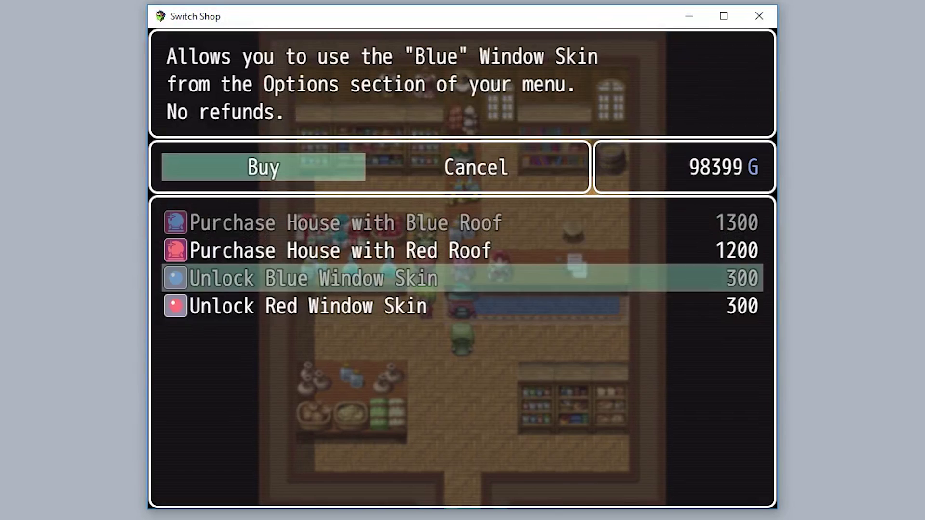
pyautogui.press('Escape')
pyautogui.press('Escape')
# Switch the Window Skin setting in the game's options to the next available skin
pyautogui.press('Escape')
pyautogui.press('Up')
pyautogui.press('Up')
pyautogui.press('Up')
pyautogui.press('Return')
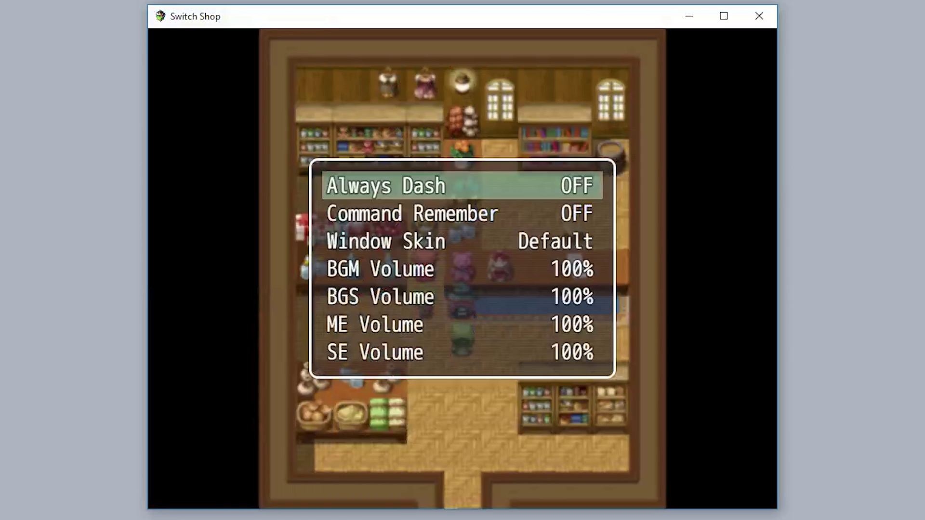
pyautogui.press('Down')
pyautogui.press('Down')
pyautogui.press('Right')
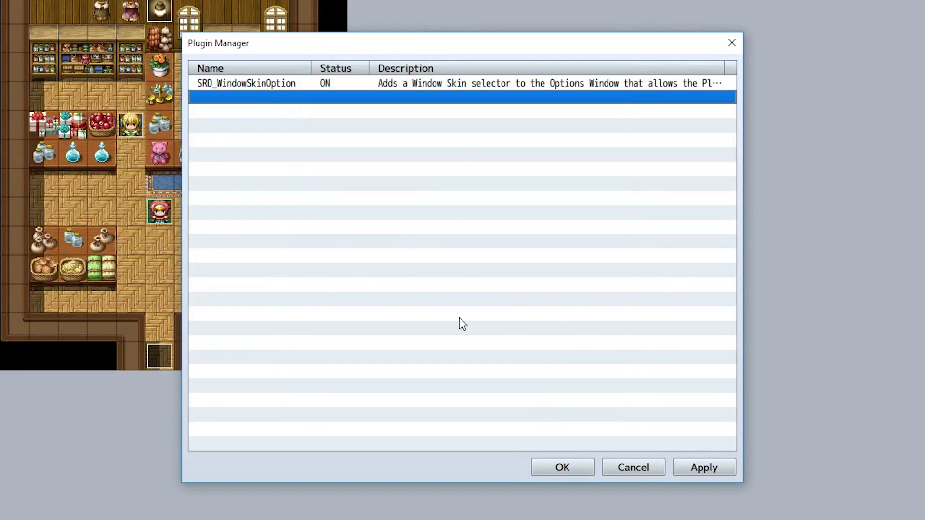
# Add a new plugin entry below SRD_WindowSkinOption in RPG Maker MV's Plugin Manager and choose its plugin
pyautogui.doubleClick(458, 317)
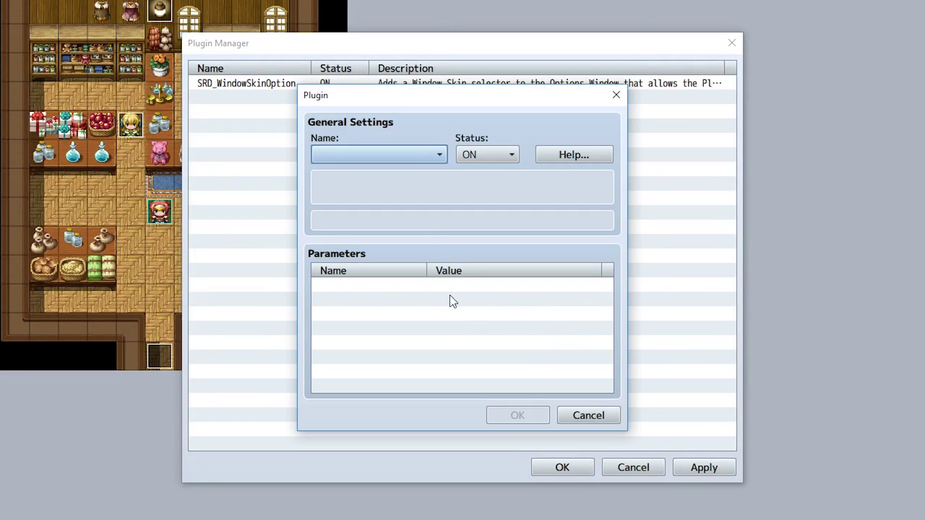
pyautogui.click(388, 161)
pyautogui.click(396, 239)
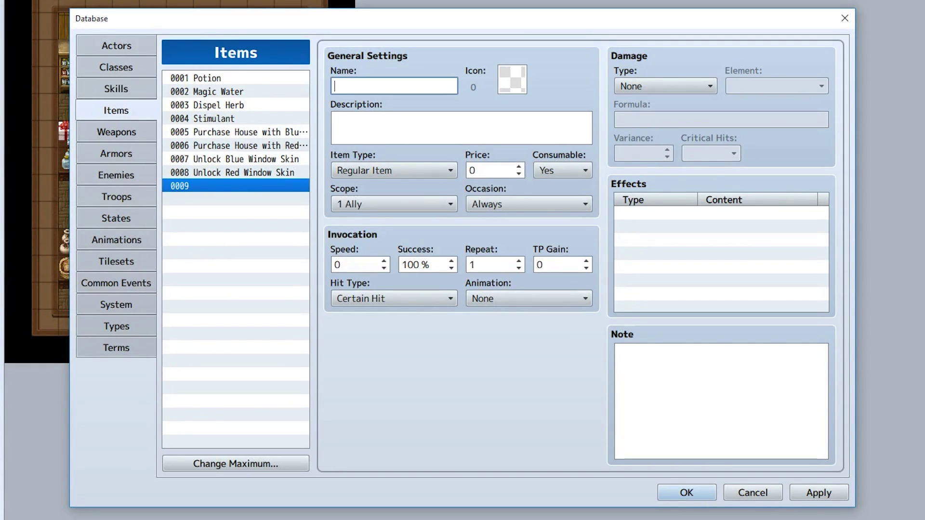
# Name item 0009 "This turns on Switch 1" and give it icon 196, the circular arrows
pyautogui.write('This turns on Switch 1')
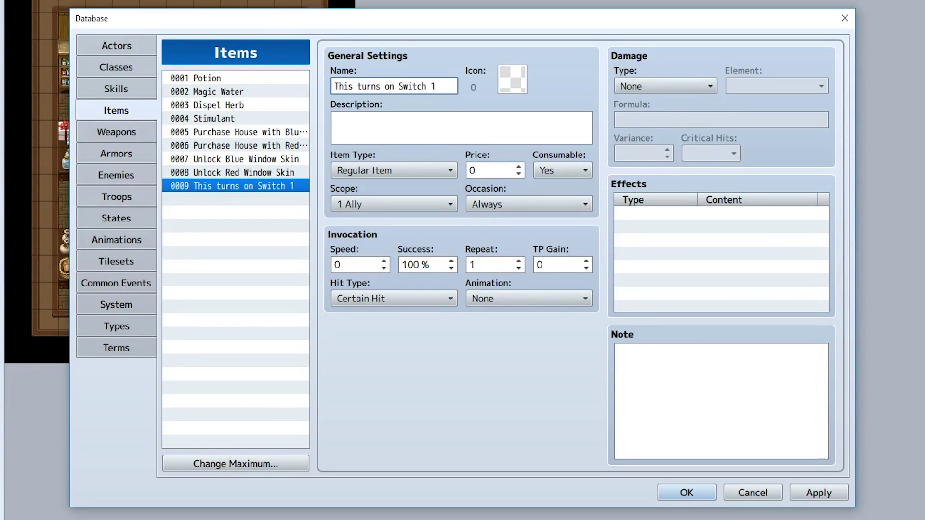
pyautogui.doubleClick(519, 82)
pyautogui.scroll(-3, 461, 205)
pyautogui.scroll(-3, 462, 205)
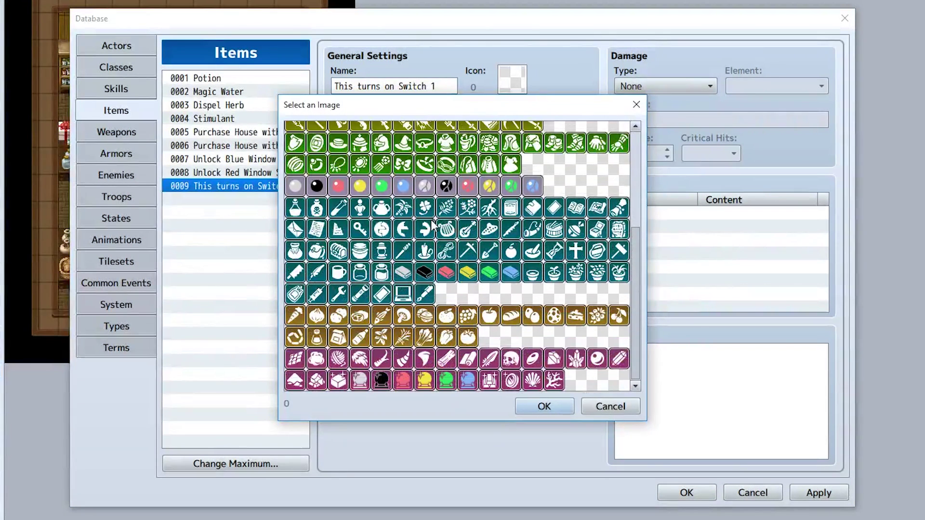
pyautogui.doubleClick(381, 230)
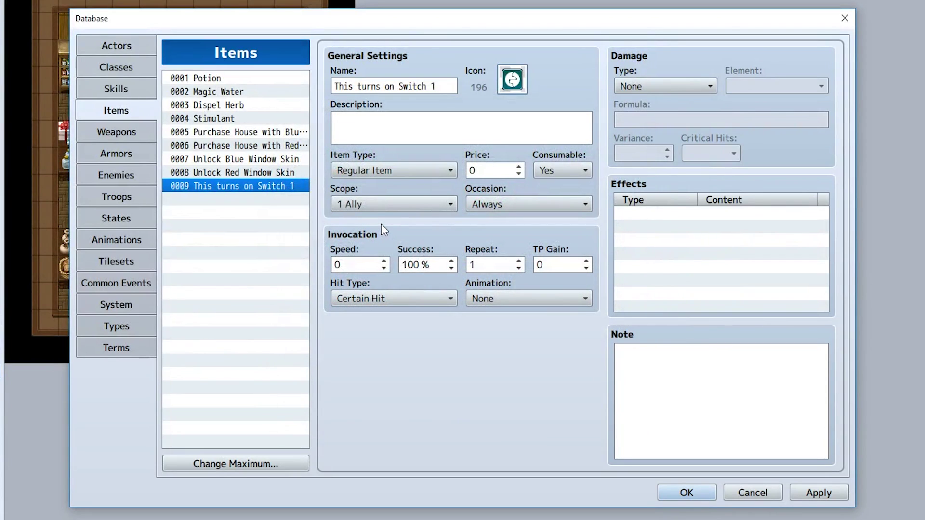
# Set the item's price to 200 and enter the notetag <Switch Shop Switch: 1> in its note
pyautogui.click(488, 172)
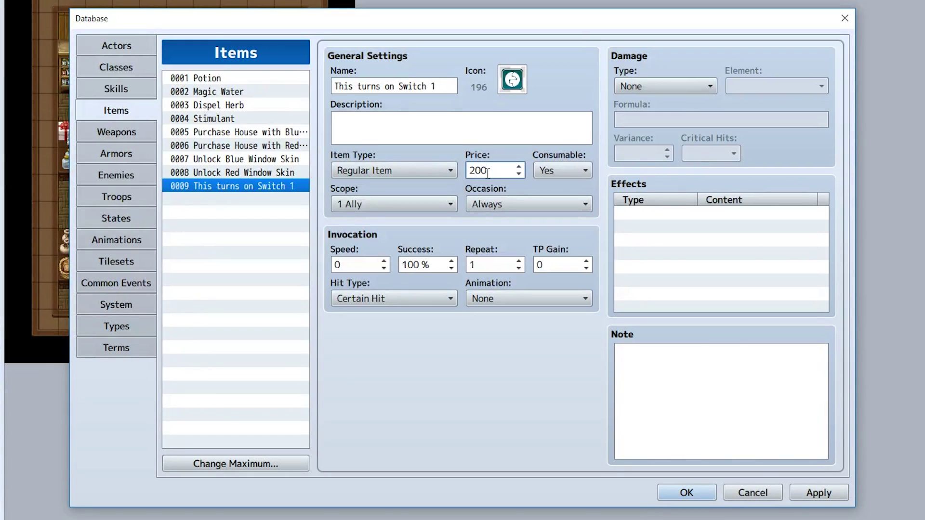
pyautogui.click(641, 389)
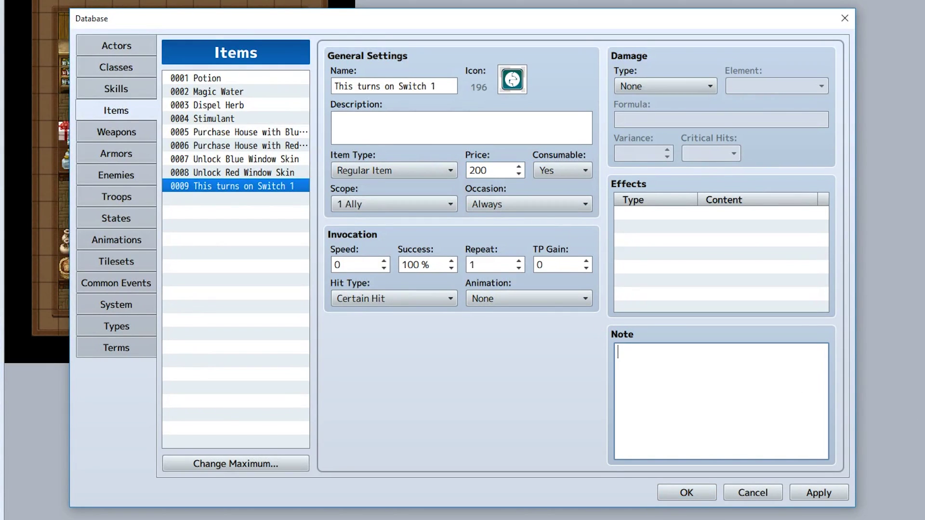
pyautogui.write('<S')
pyautogui.write('witch Sho')
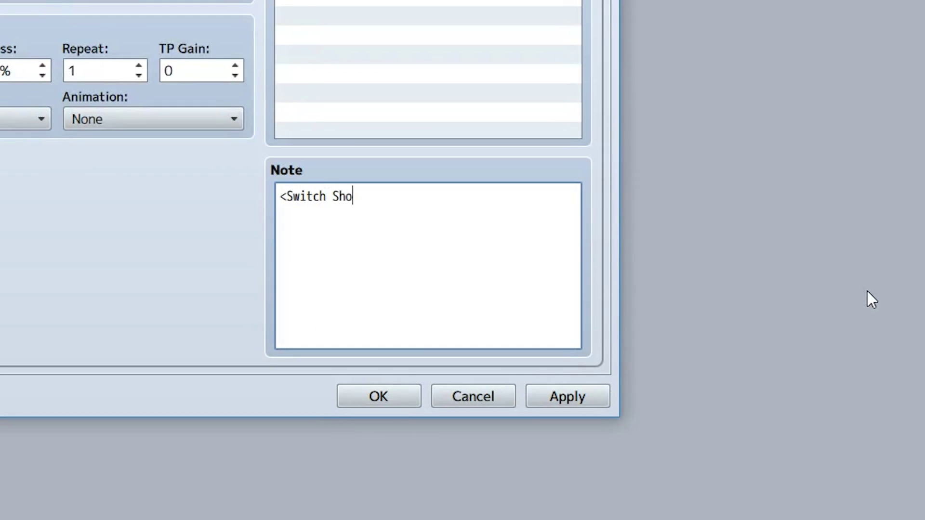
pyautogui.write('p Switch: 1>')
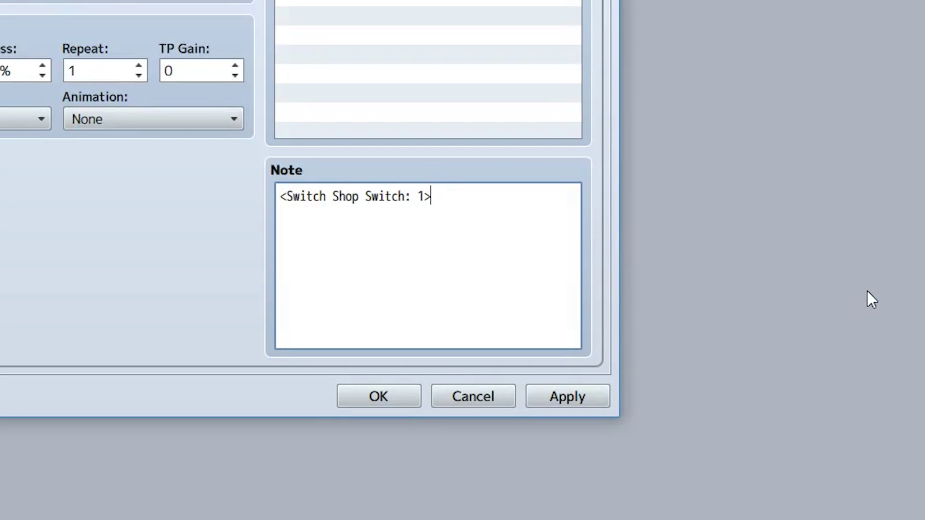
# Add an opening <Switch Shop Description> and a closing </Switch Shop Description> tag below a blank line in the note
pyautogui.press('Return')
pyautogui.press('Return')
pyautogui.write('<Switch Shop')
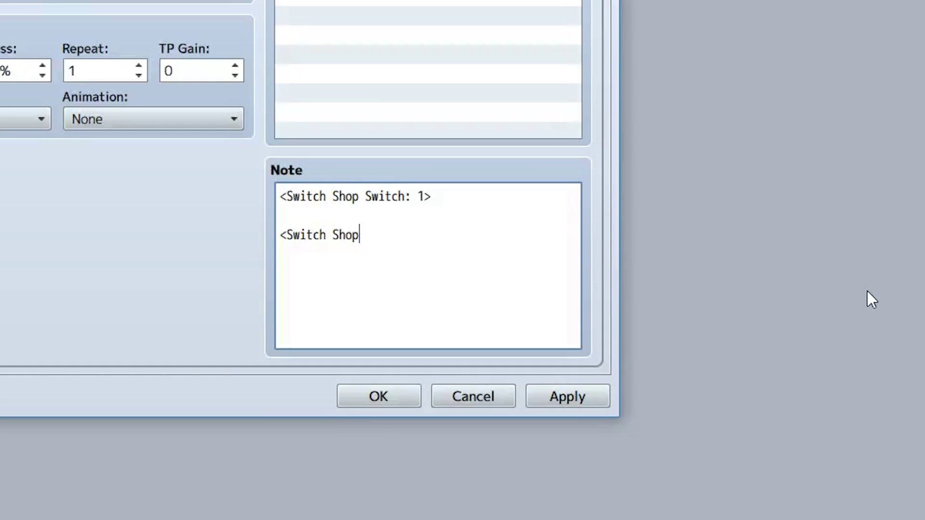
pyautogui.write('Description>')
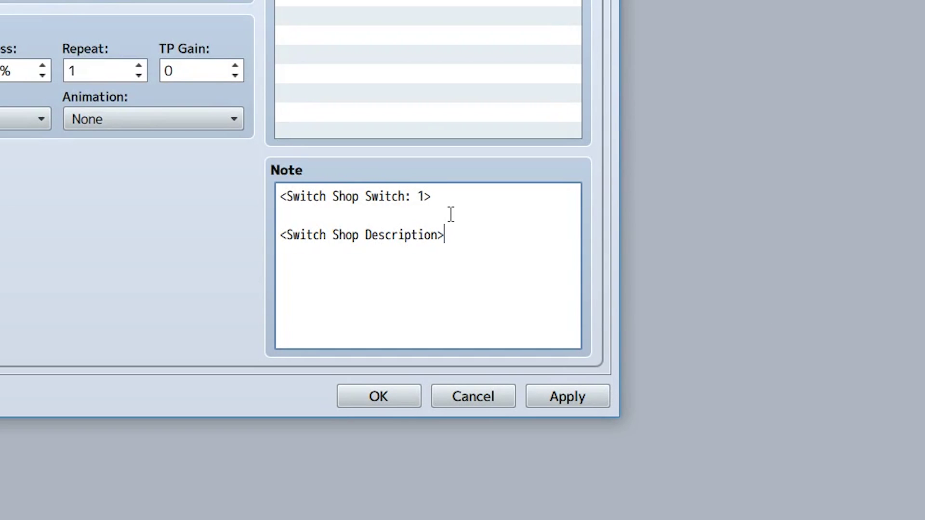
pyautogui.moveTo(465, 250); pyautogui.dragTo(285, 234)
pyautogui.hotkey('ctrl', 'c')
pyautogui.click(465, 253)
pyautogui.press('Return')
pyautogui.hotkey('ctrl', 'v')
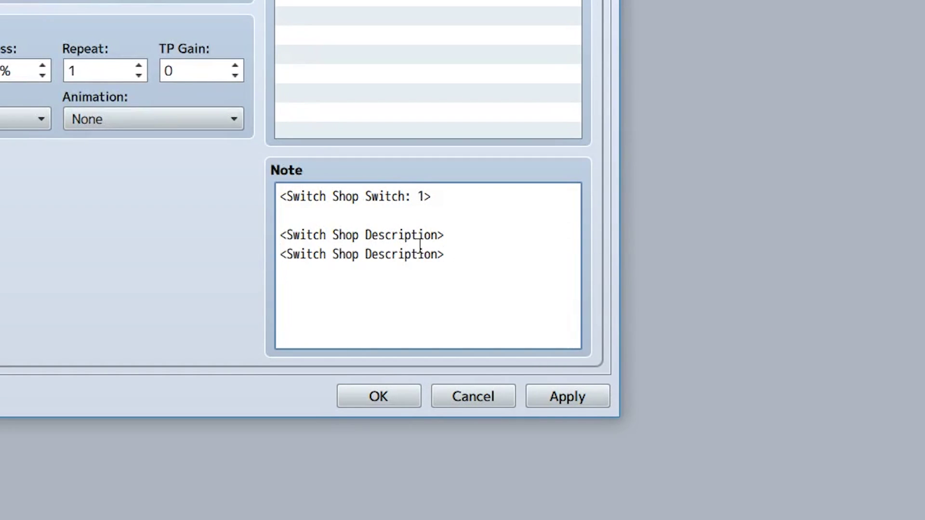
pyautogui.click(287, 254)
pyautogui.write('/')
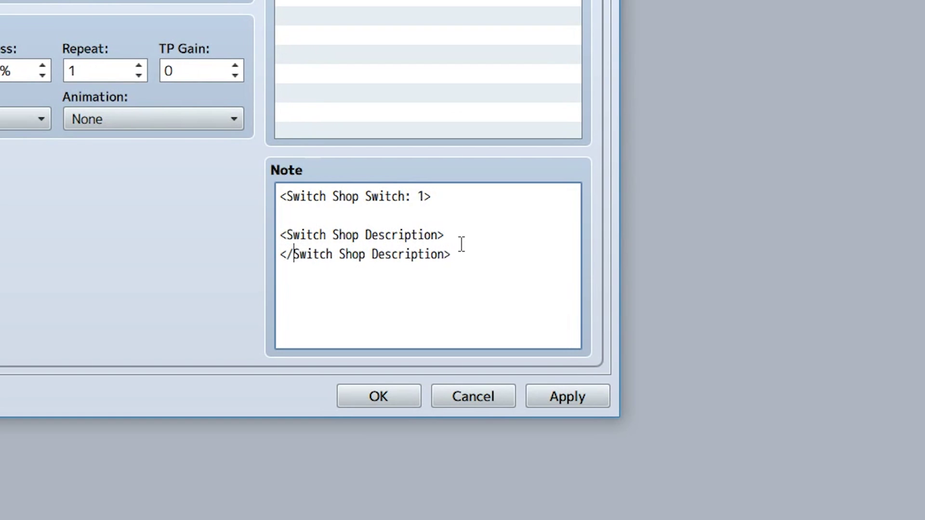
# Enter the lines "This is the", "descriptions" and "Yayayayay" between the description tags and save the database changes
pyautogui.click(464, 240)
pyautogui.press('Return')
pyautogui.write('This is the')
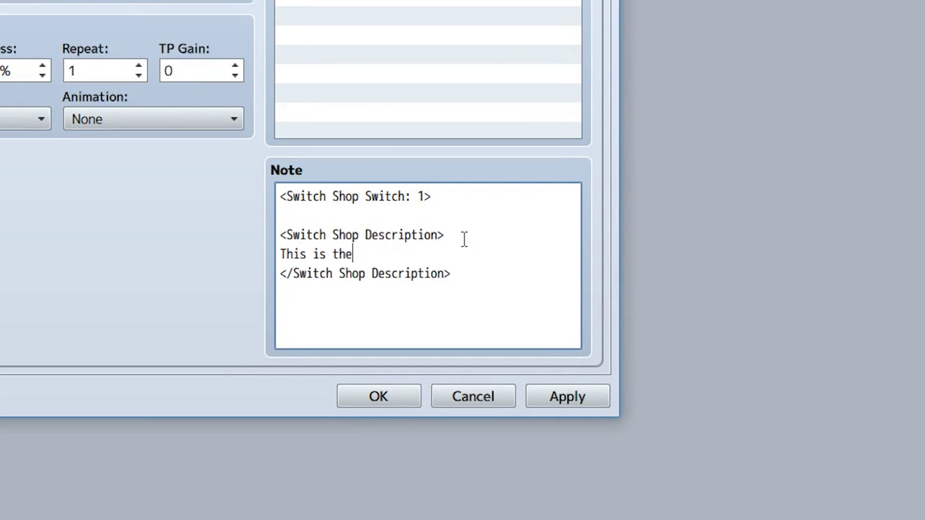
pyautogui.press('Return')
pyautogui.write('descriptions')
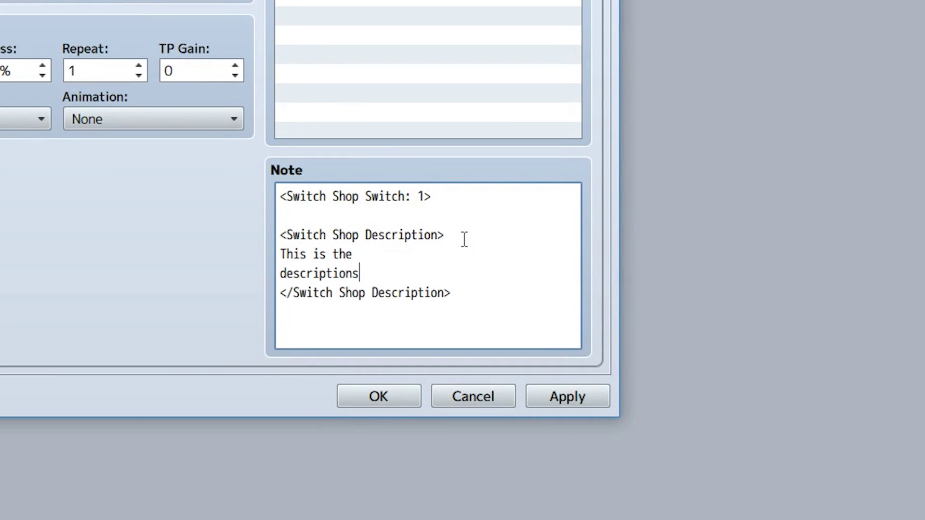
pyautogui.press('Return')
pyautogui.press('Return')
pyautogui.write('Yayayayay')
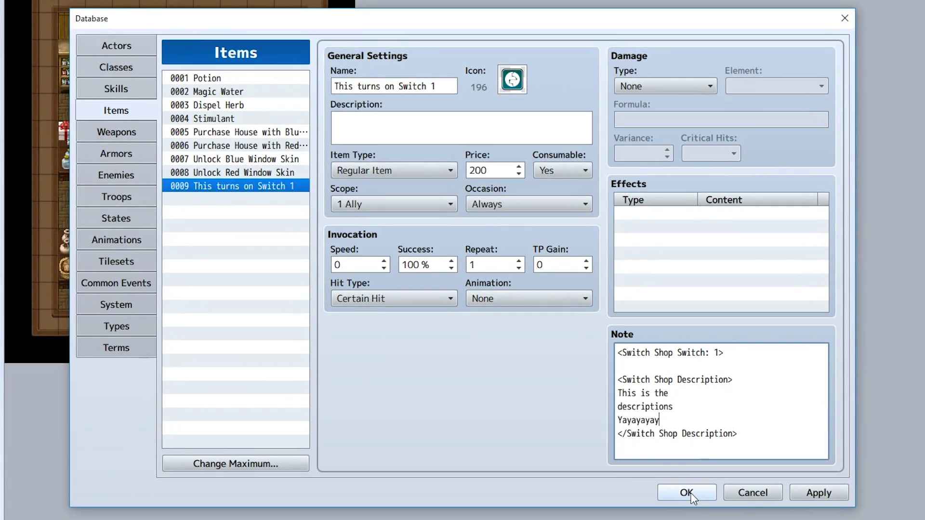
pyautogui.click(418, 408)
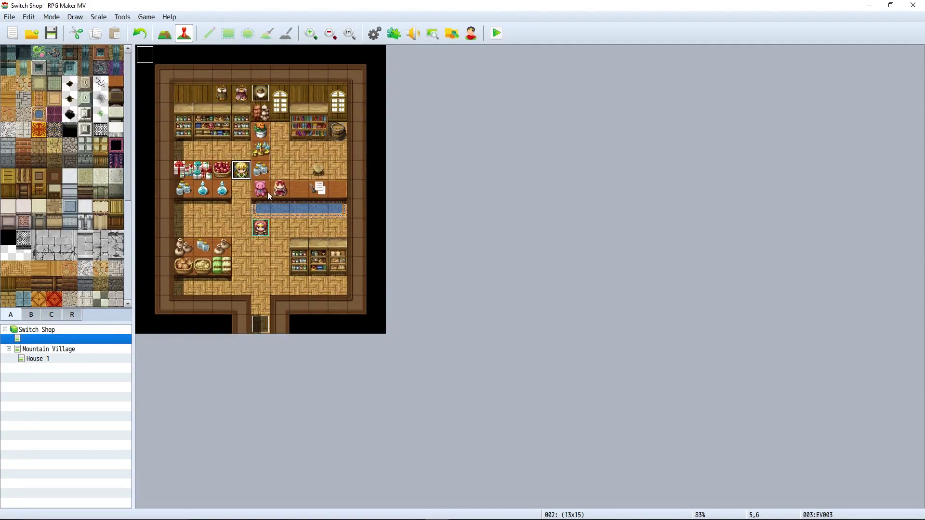
# Open the event of the blonde shopkeeper behind the counter and check its SetSwitchShop plugin command, keeping it as is
pyautogui.doubleClick(242, 171)
pyautogui.click(471, 161)
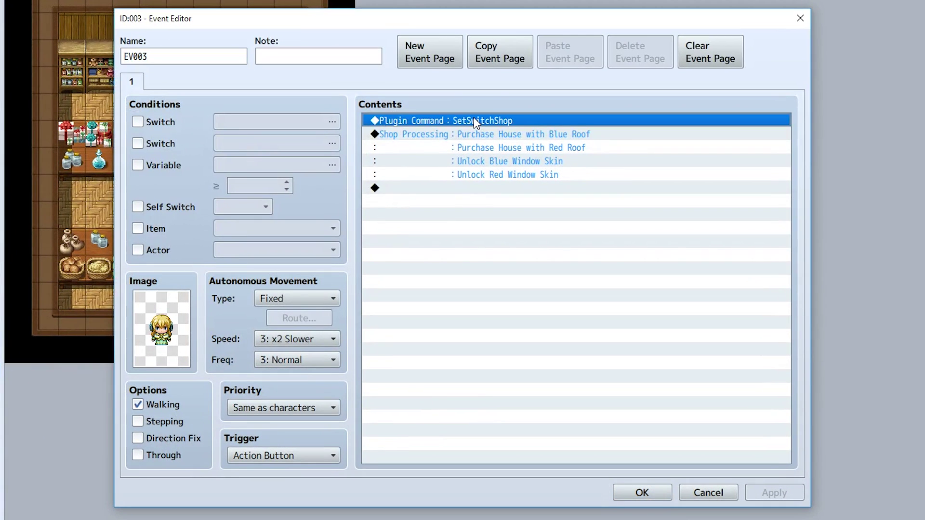
pyautogui.doubleClick(470, 161)
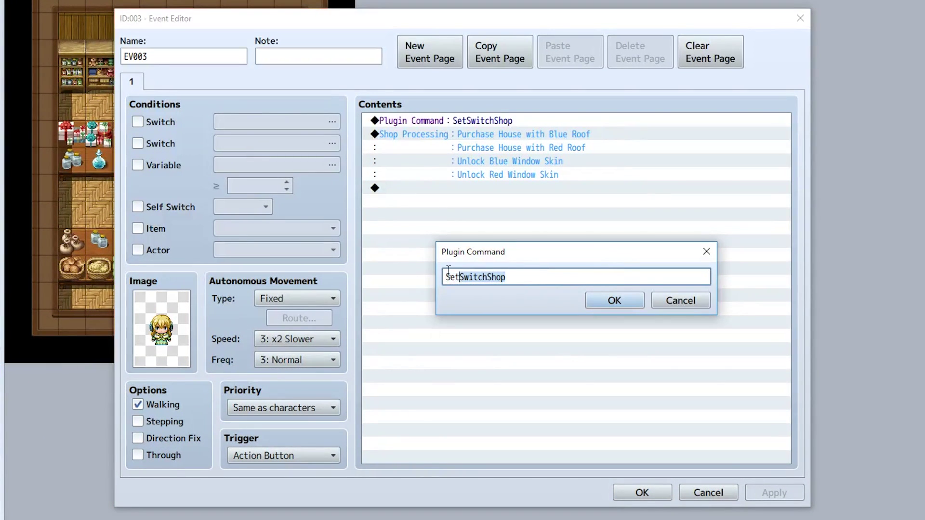
pyautogui.click(607, 302)
# Add the item "This turns on Switch 1" to the event's Shop Processing merchandise with a specified price of 99999
pyautogui.click(487, 134)
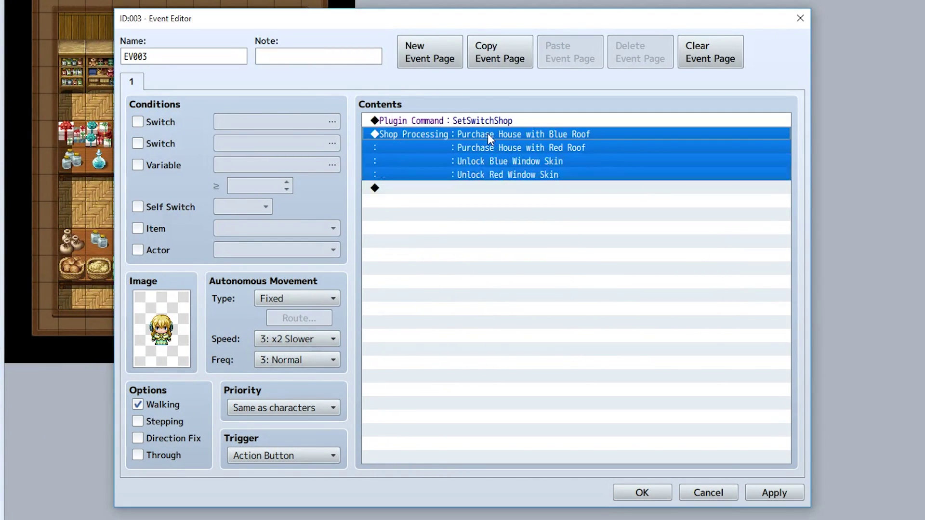
pyautogui.doubleClick(486, 135)
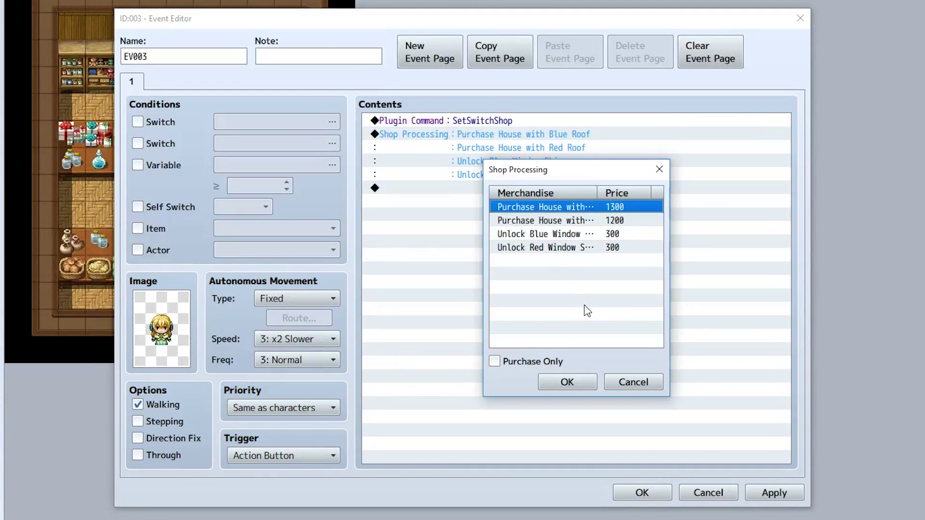
pyautogui.doubleClick(640, 293)
pyautogui.click(584, 217)
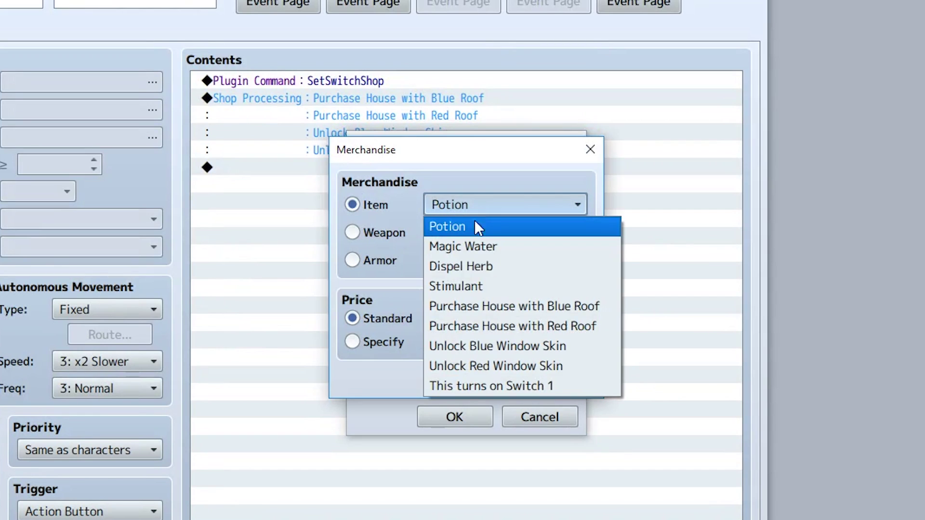
pyautogui.click(503, 384)
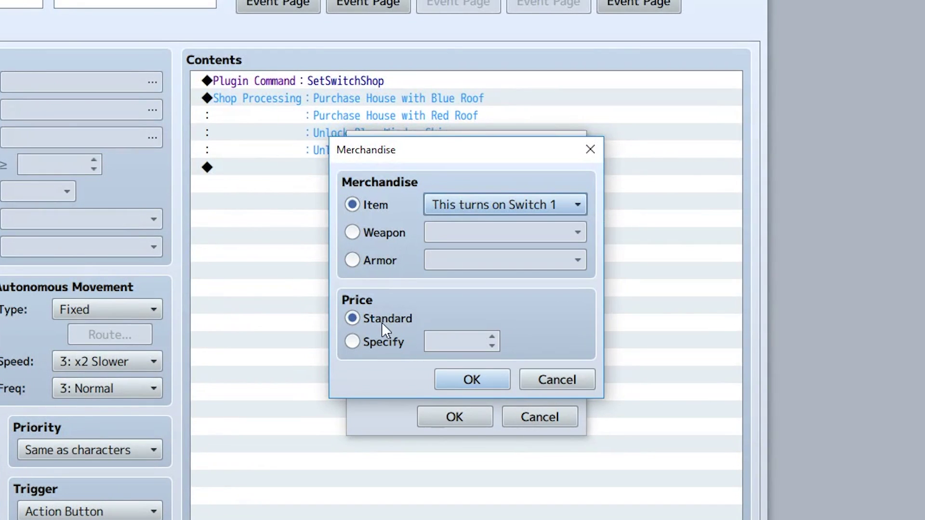
pyautogui.click(382, 343)
pyautogui.click(459, 348)
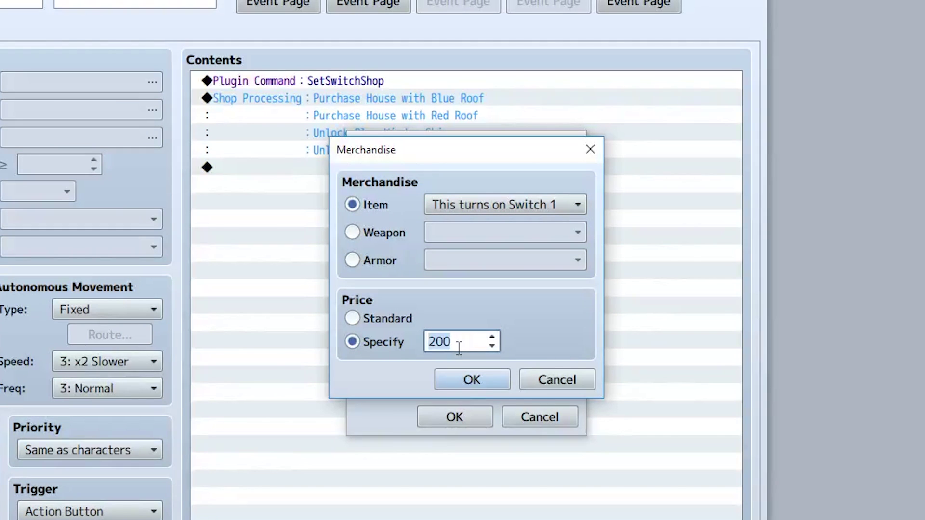
pyautogui.write('99999')
pyautogui.click(464, 370)
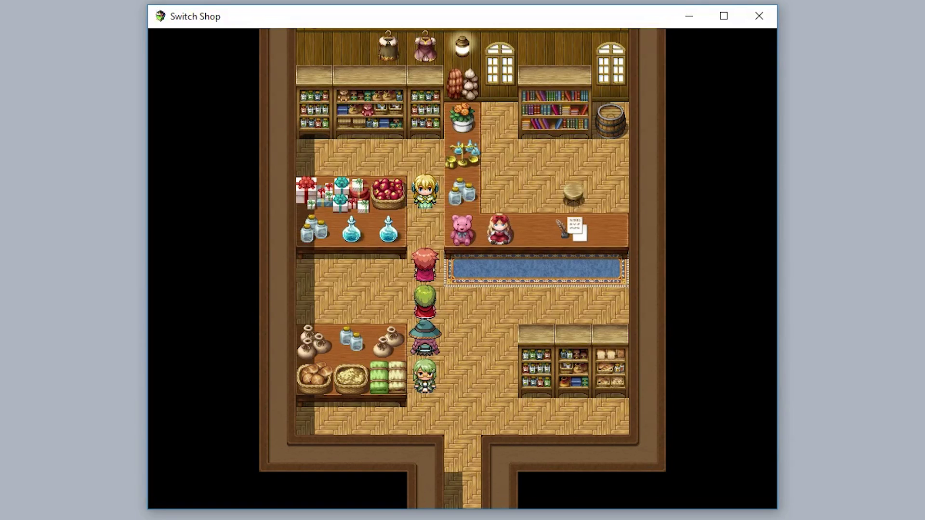
# In the running test game, talk to the shopkeeper, buy "Unlock Blue Window Skin" and move on through the remaining merchandise
pyautogui.press('Up')
pyautogui.press('Return')
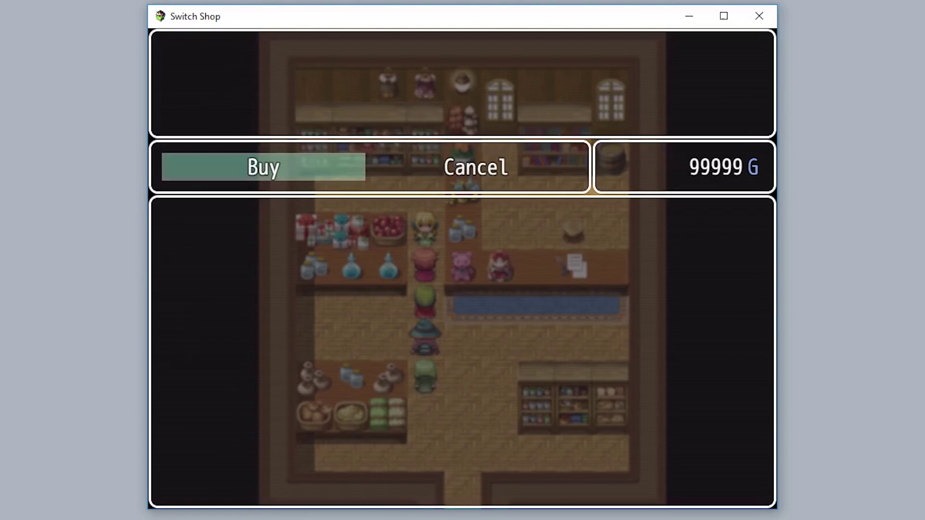
pyautogui.press('Return')
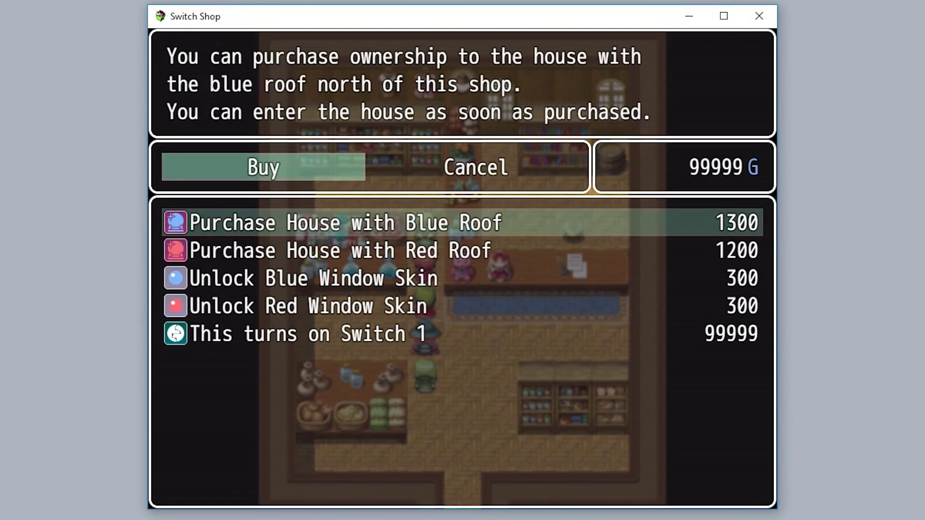
pyautogui.press('Down')
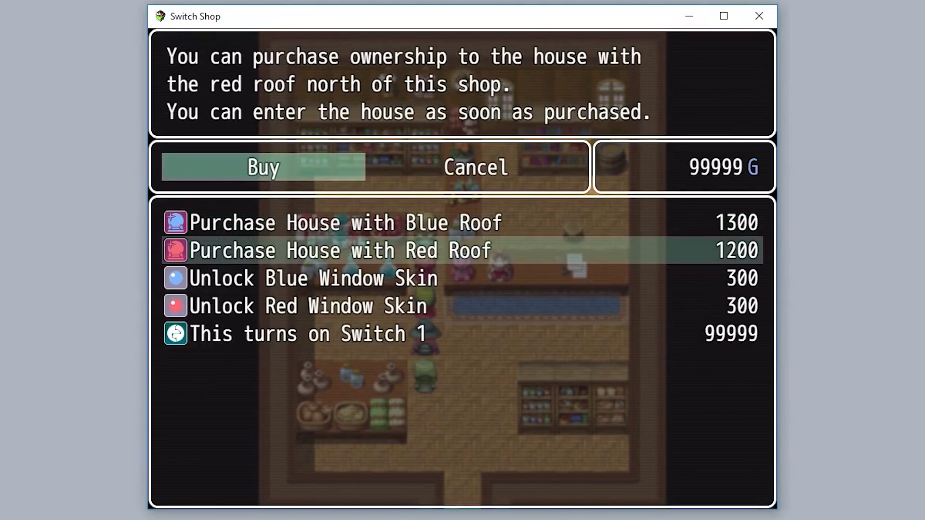
pyautogui.press('Down')
pyautogui.press('Return')
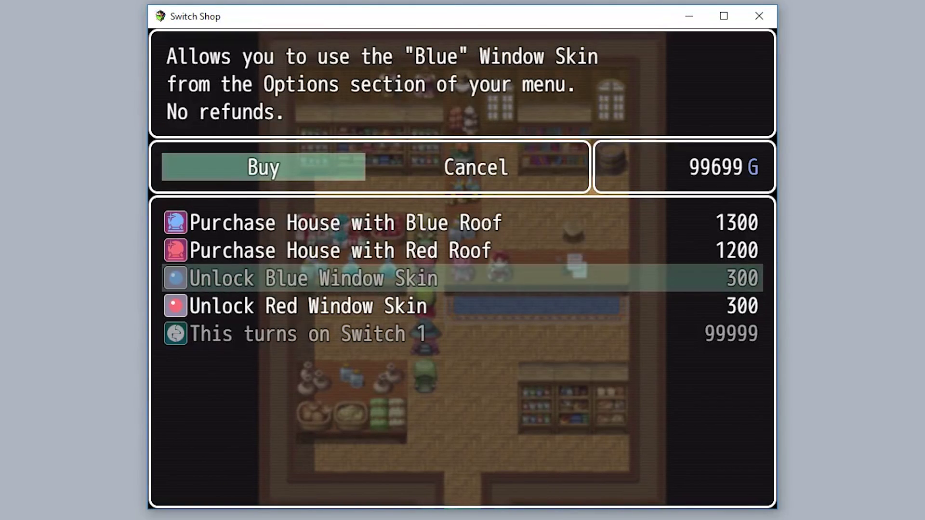
pyautogui.press('Down')
pyautogui.press('Down')
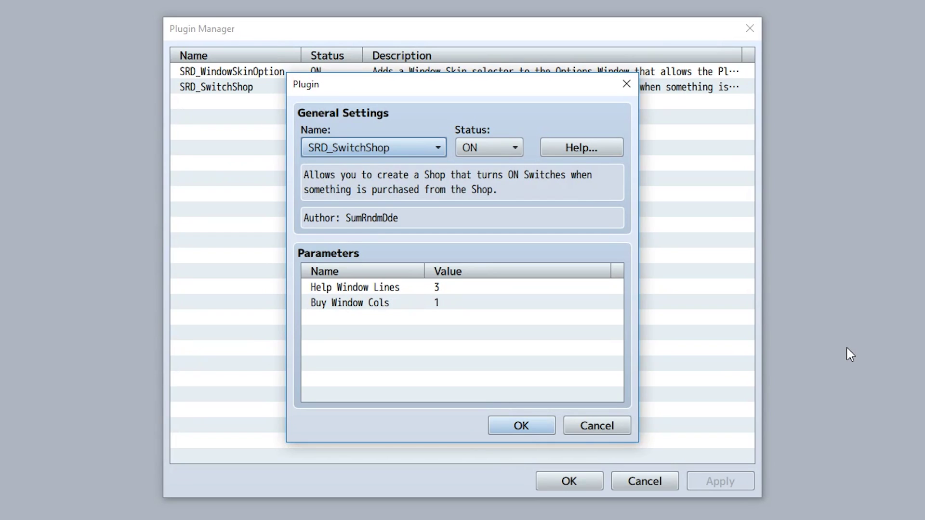
# Set the SRD_SwitchShop plugin's Help Window Lines parameter to 6 and open its Buy Window Cols parameter
pyautogui.doubleClick(438, 287)
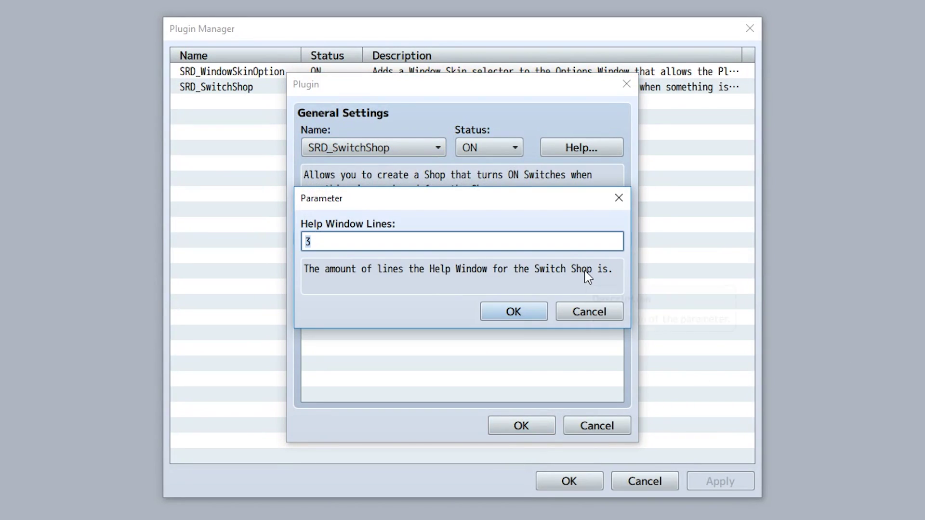
pyautogui.write('6')
pyautogui.click(513, 312)
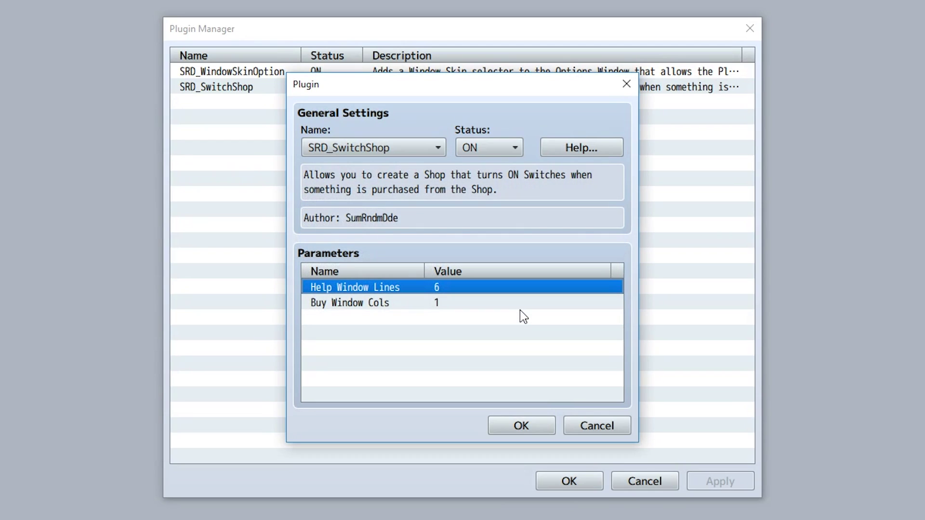
pyautogui.doubleClick(402, 303)
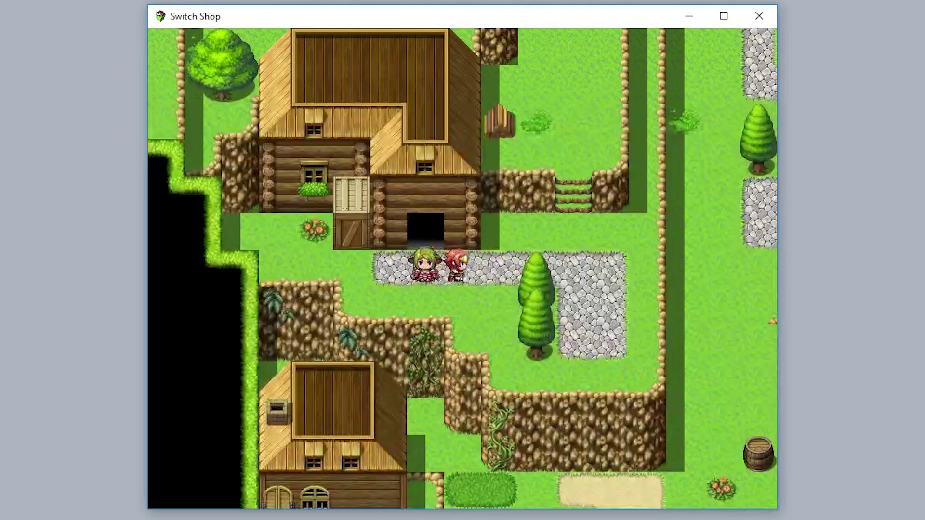
# In the test game, walk the party from the shop up through the village and enter the house with the blue roof
pyautogui.press('Right')
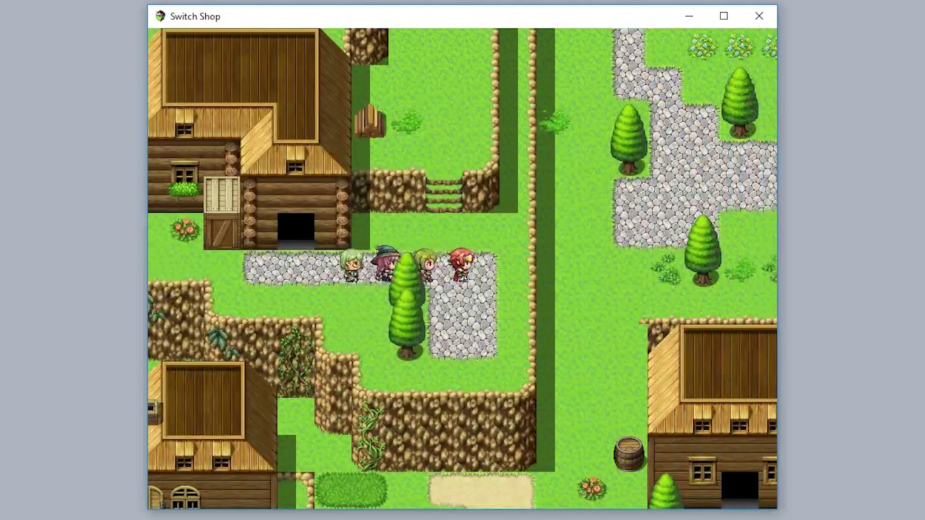
pyautogui.press('Up')
pyautogui.press('Left')
pyautogui.press('Up')
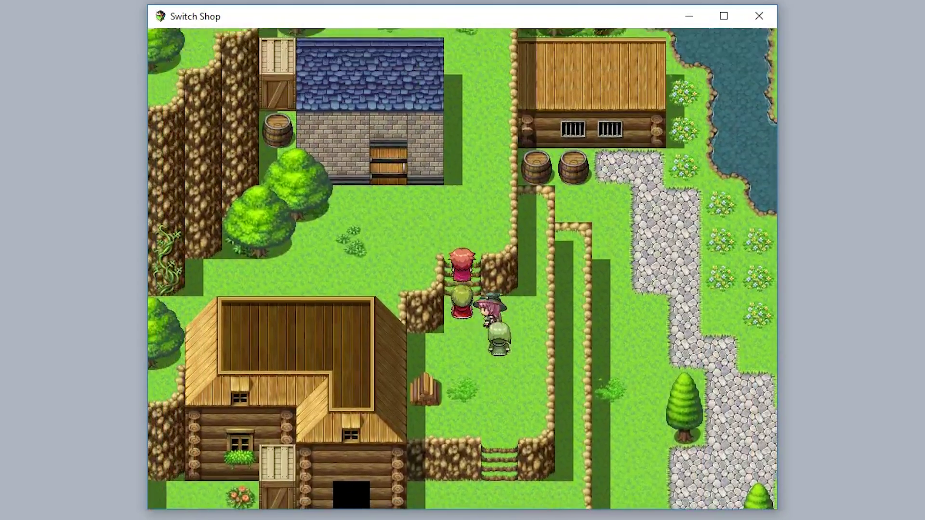
pyautogui.press('Left')
pyautogui.press('Up')
pyautogui.press('Up')
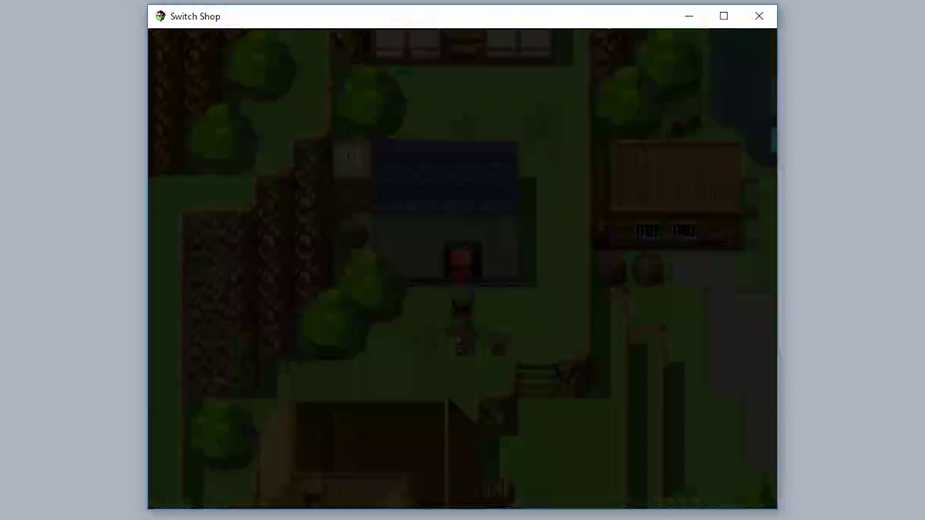
# Set the Window Skin to Red in the game's Options and return to the main menu
pyautogui.press('Escape')
pyautogui.press('Up')
pyautogui.press('Up')
pyautogui.press('Up')
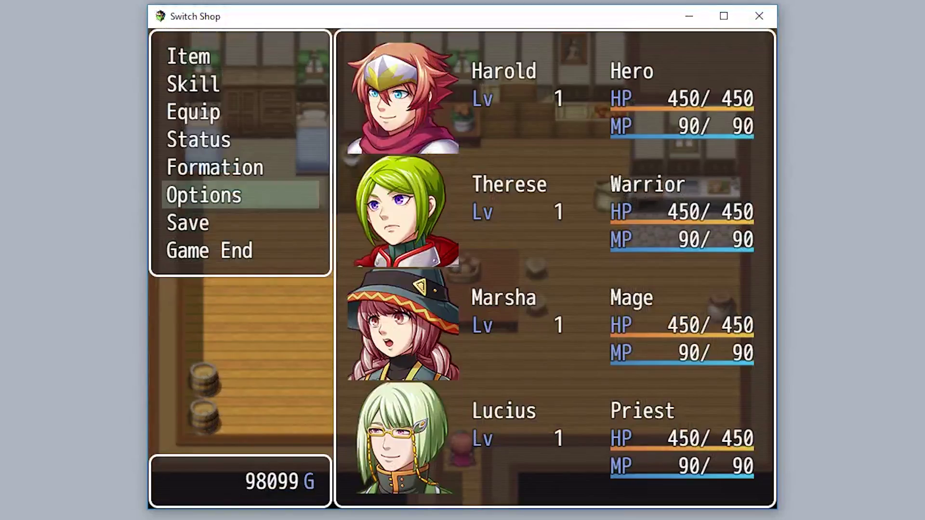
pyautogui.press('Return')
pyautogui.press('Down')
pyautogui.press('Down')
pyautogui.press('Right')
pyautogui.press('Right')
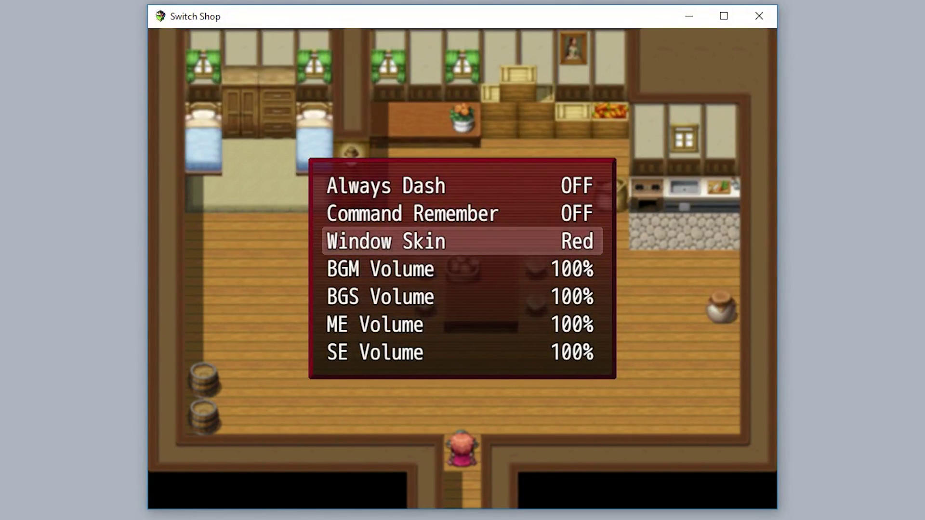
pyautogui.press('Escape')
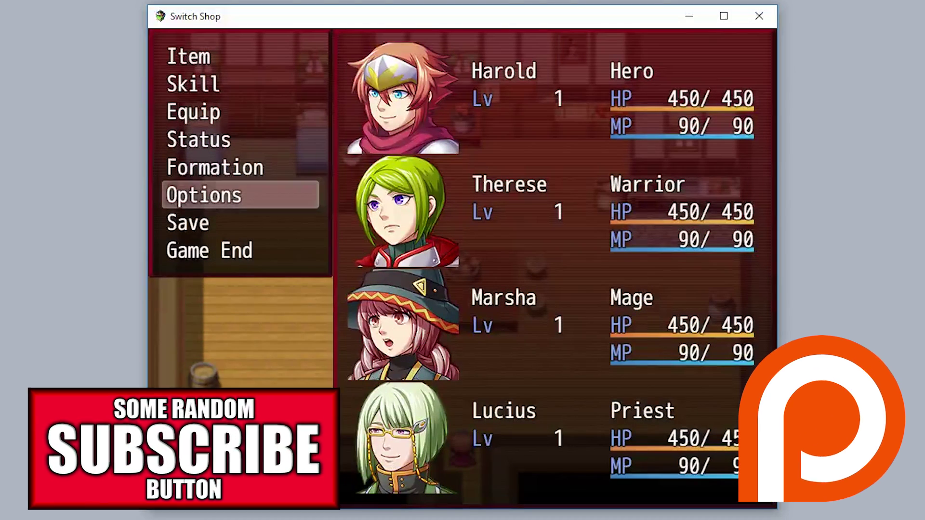